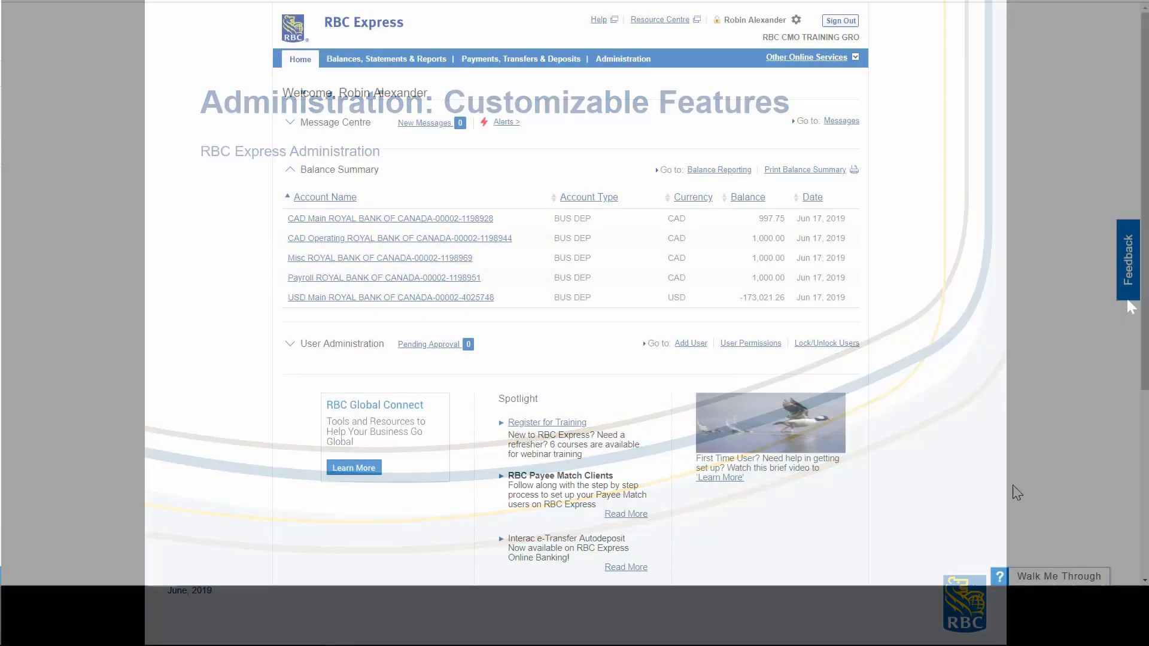
Open the Administration tab's menu from the home page.
click(634, 62)
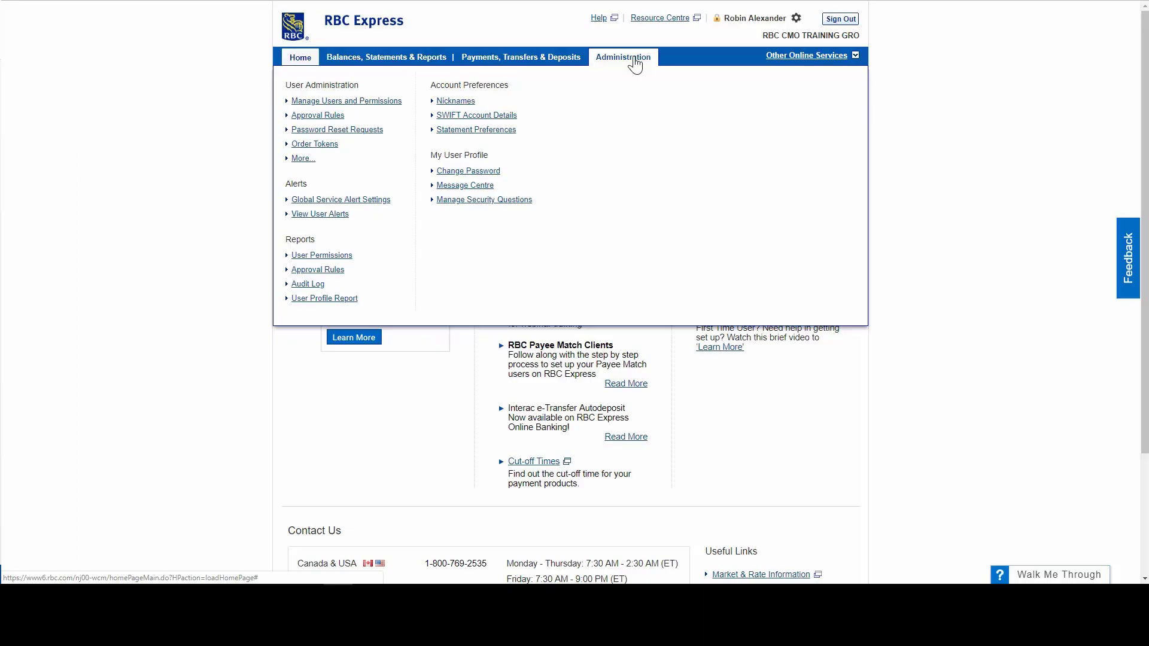
Nickname the accounts CAD Main, CAD Operating, Payroll, Misc and USD Main, and save.
click(458, 101)
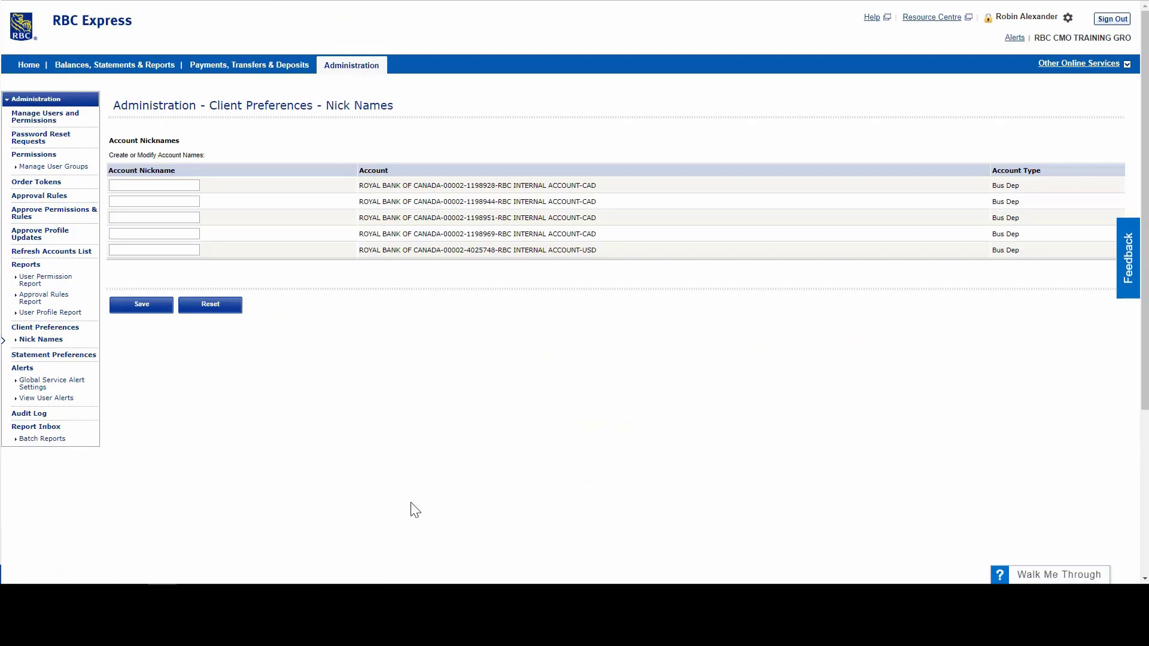
click(177, 186)
text(AD)
text( Main)
text(CA)
text(D Opera)
text(ting)
text(Payro)
text(M)
text(is)
text(USD)
text(Main)
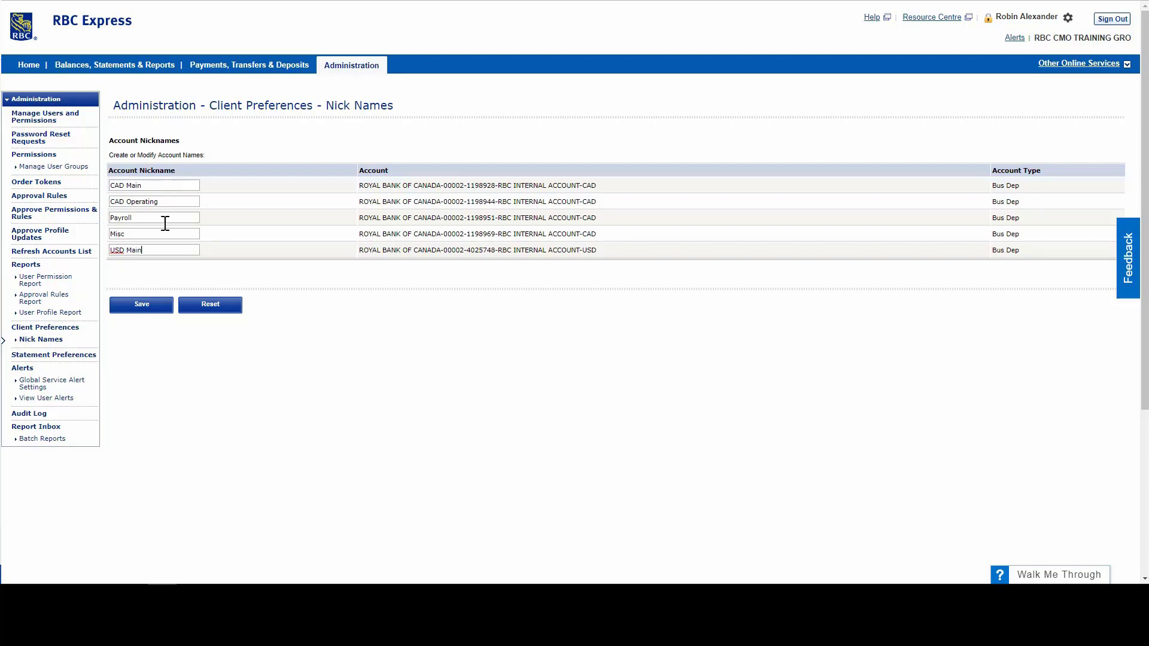
click(142, 305)
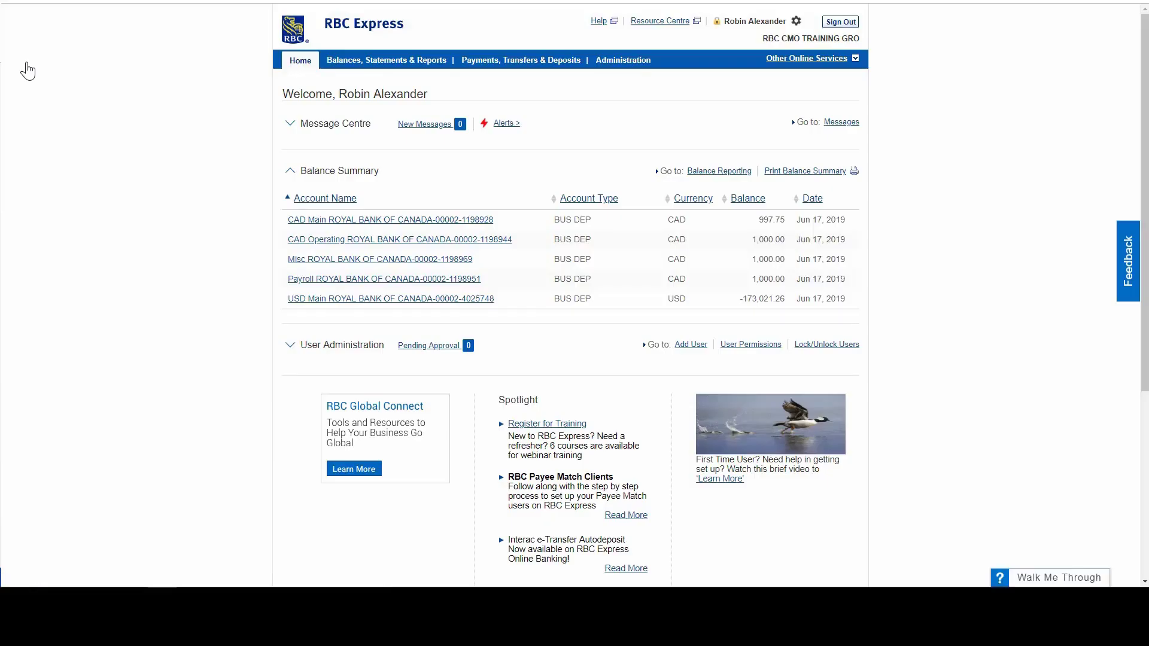
Set Global Service Alert Settings to Enable for business service alerts and save.
click(643, 71)
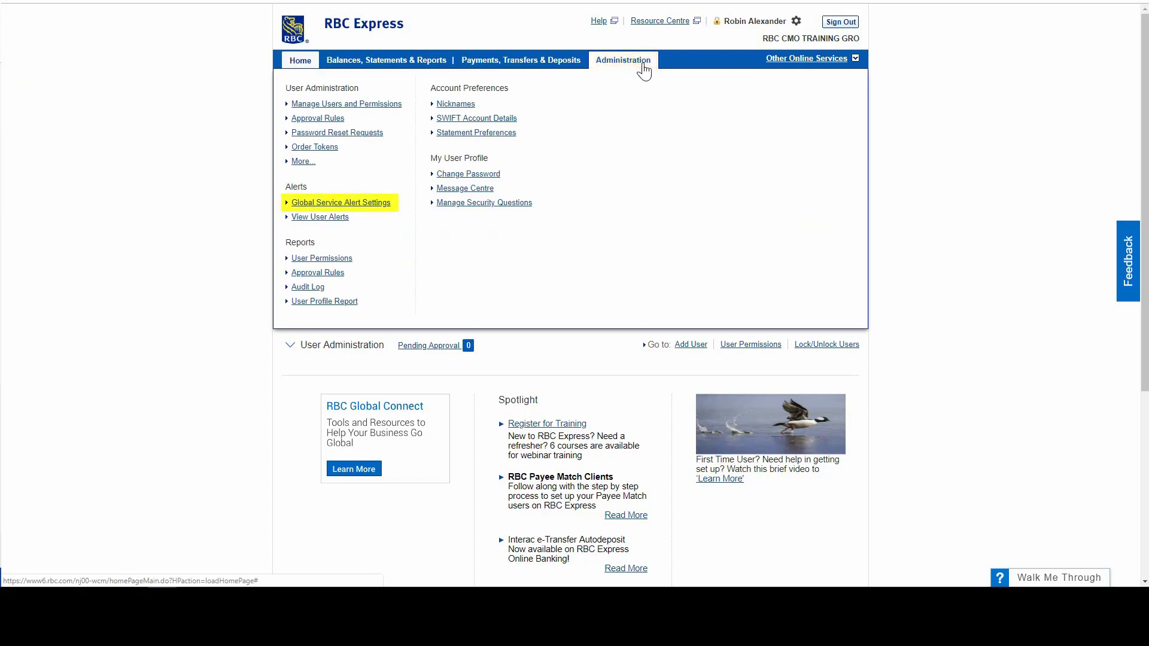
click(372, 206)
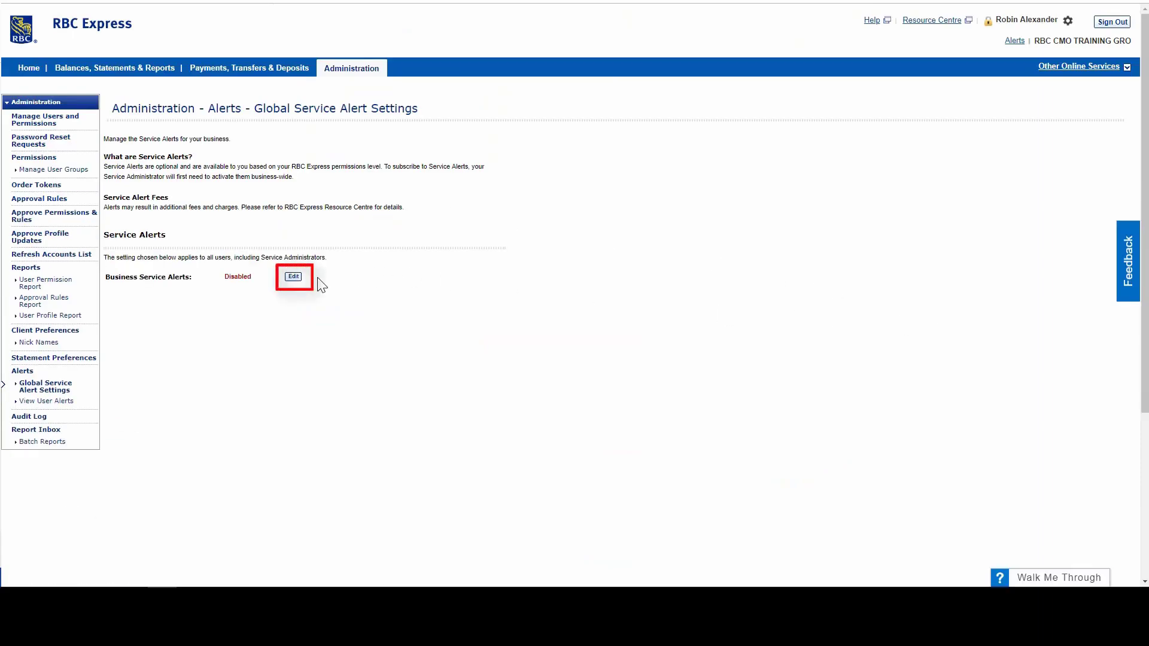
click(294, 277)
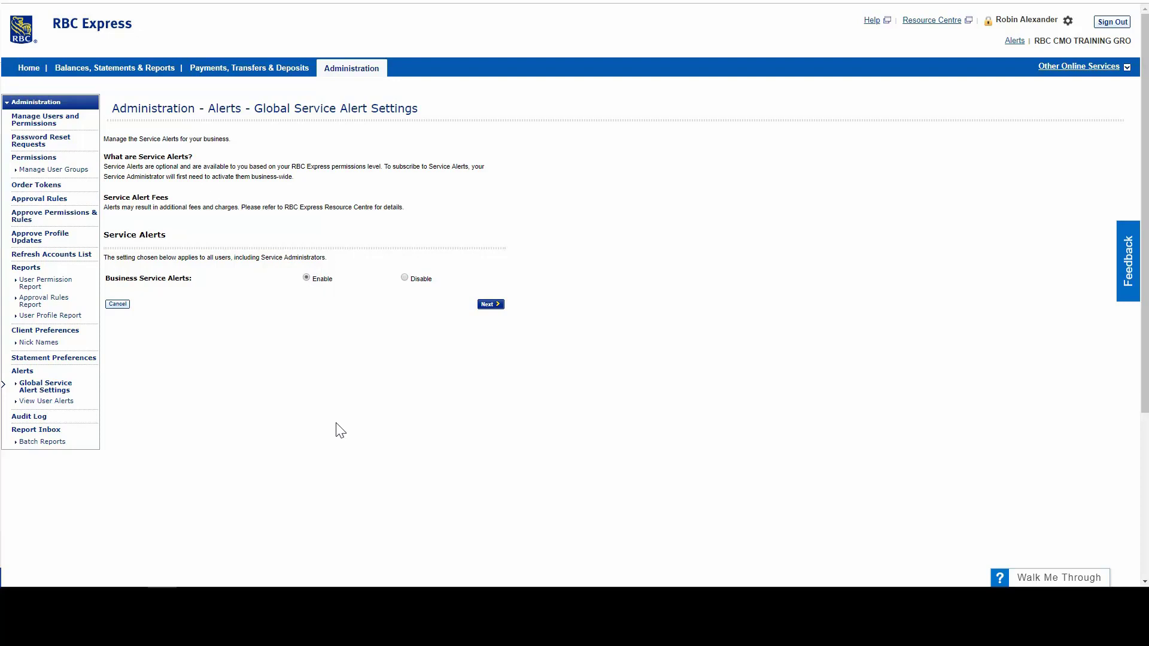
click(490, 305)
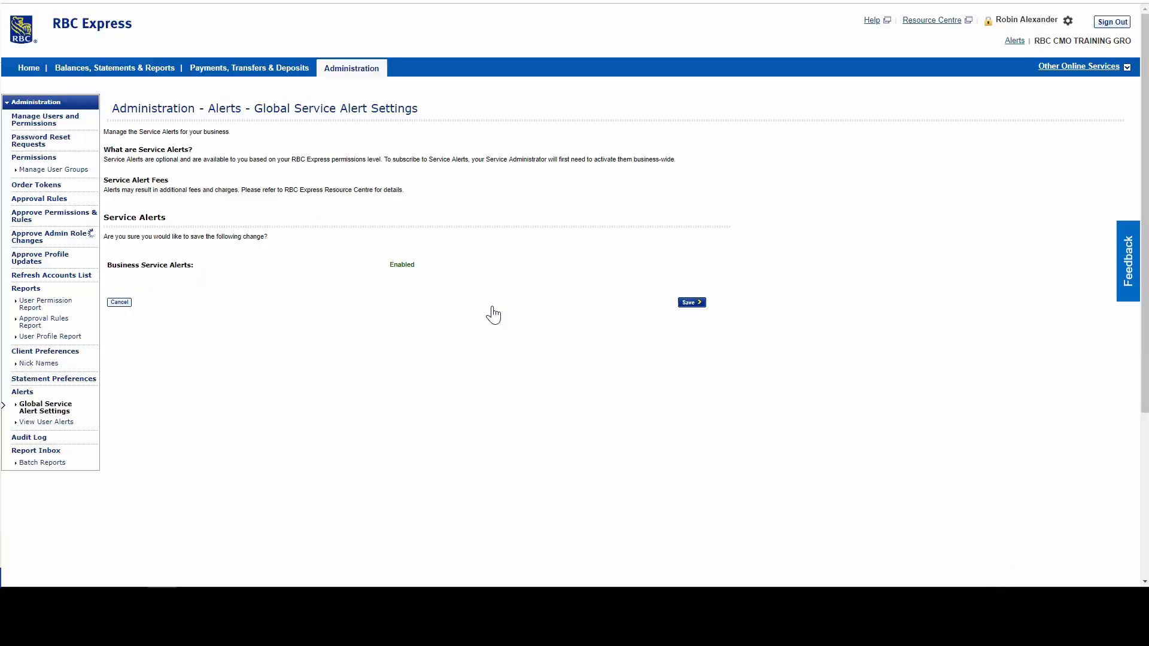
click(690, 304)
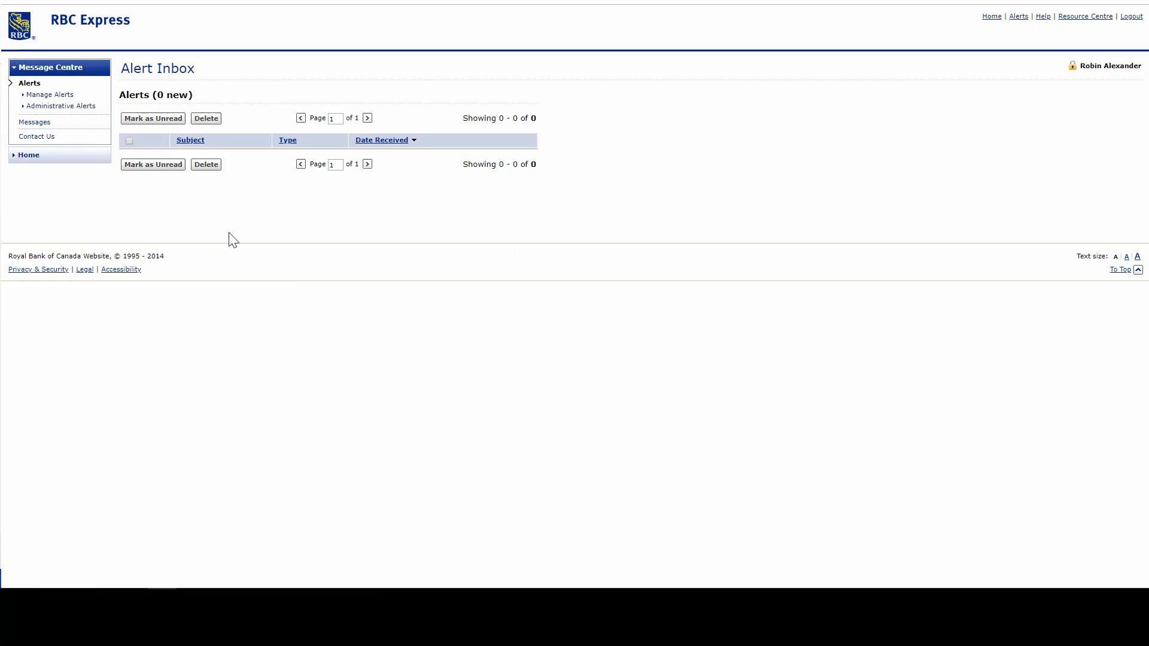
Go to Manage Alerts in the Message Centre sidebar.
click(56, 95)
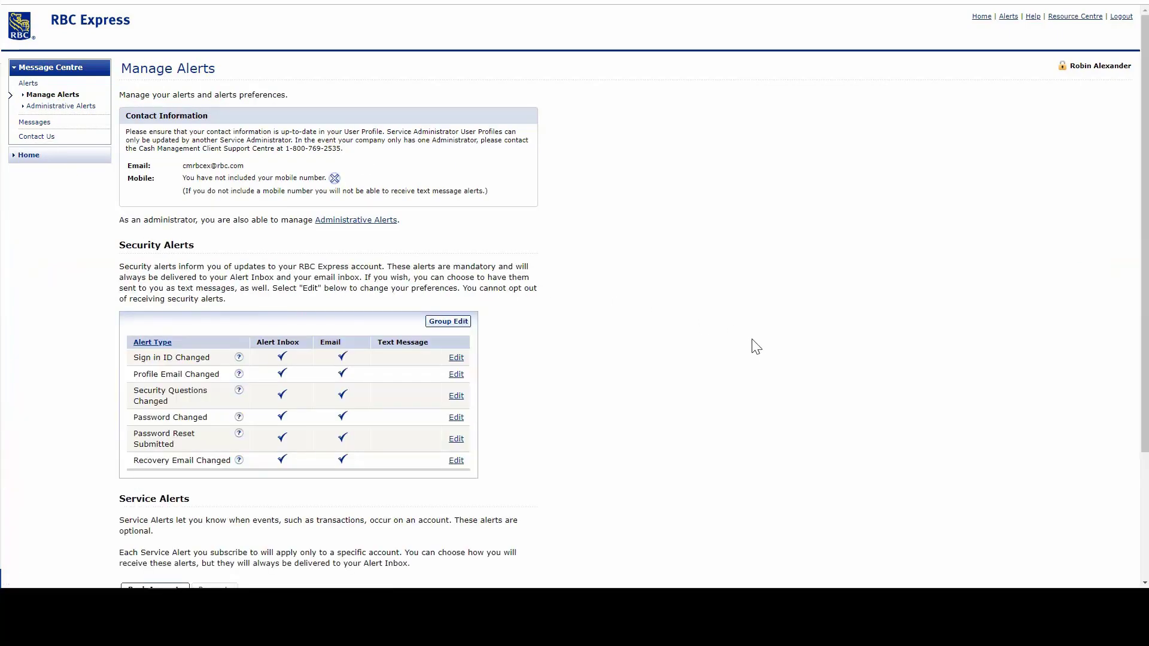
scroll(756, 347, down, 1)
scroll(755, 347, down, 1)
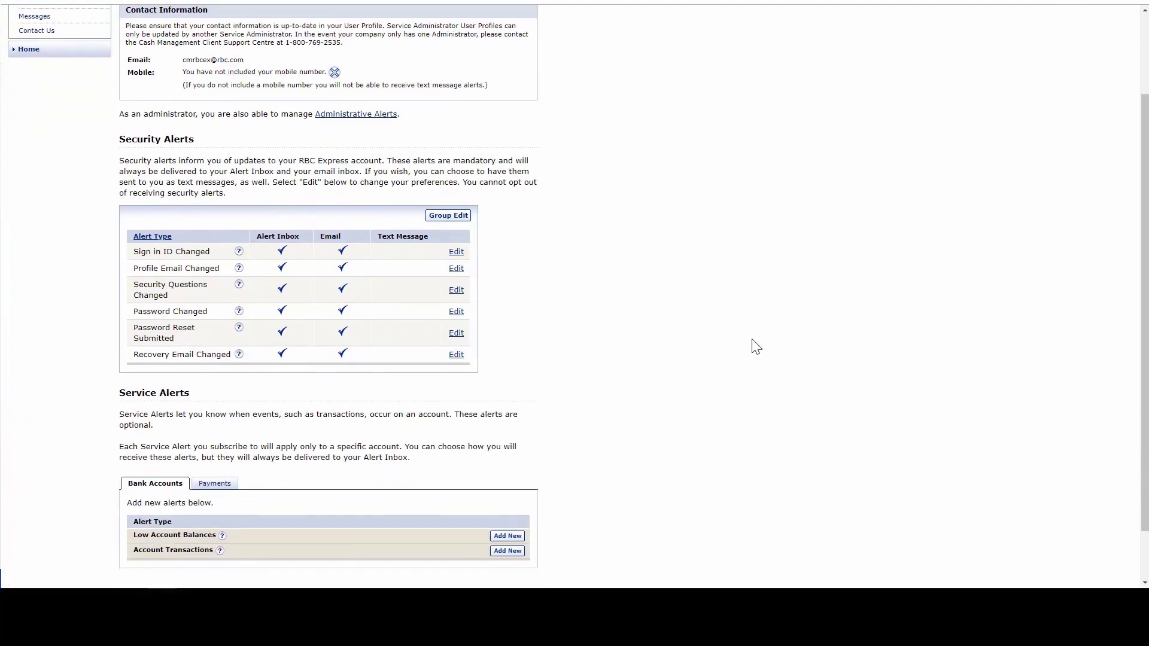
scroll(756, 347, down, 1)
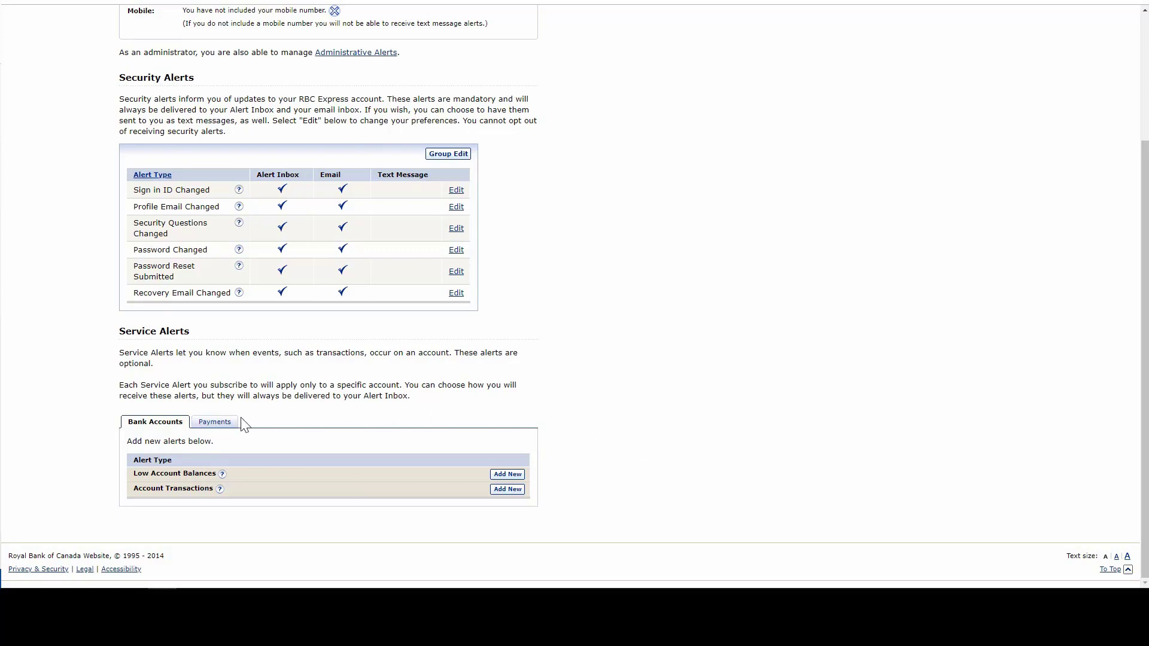
Add and save a Payment Pending Approval alert from the Payments service alerts.
click(227, 429)
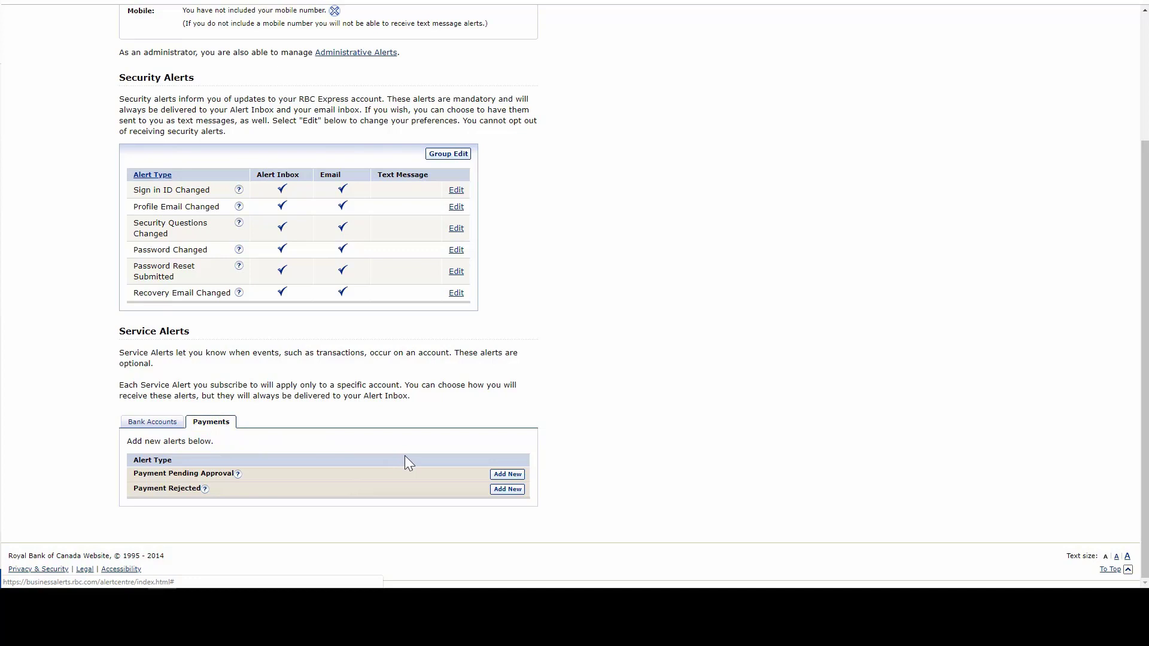
click(506, 475)
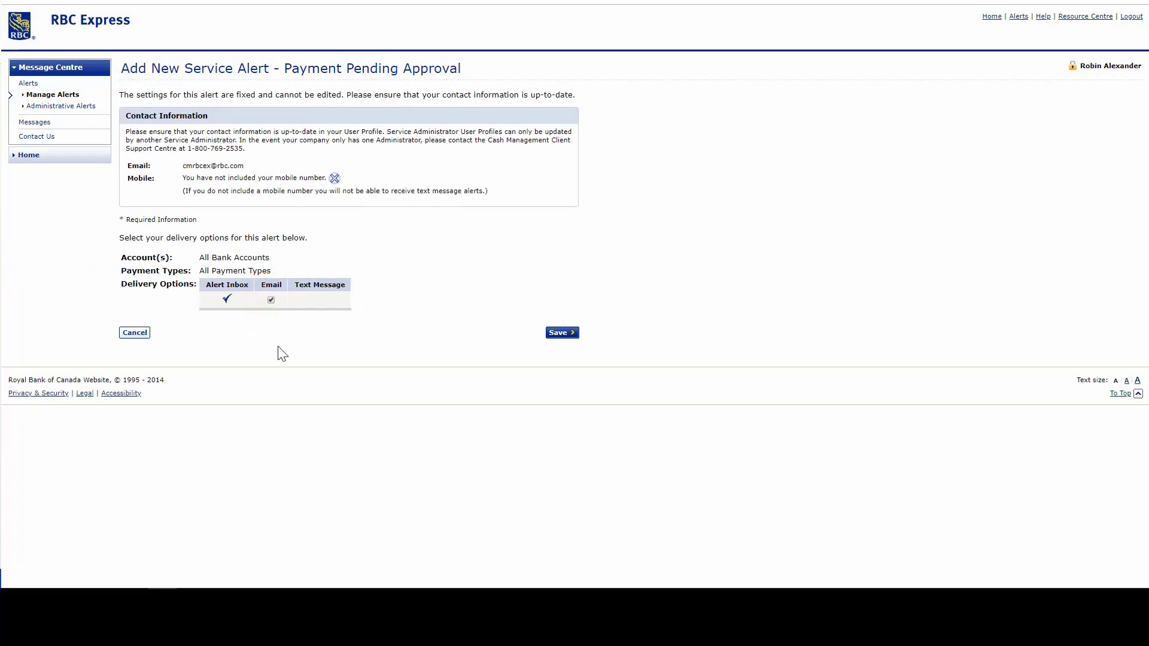
click(557, 334)
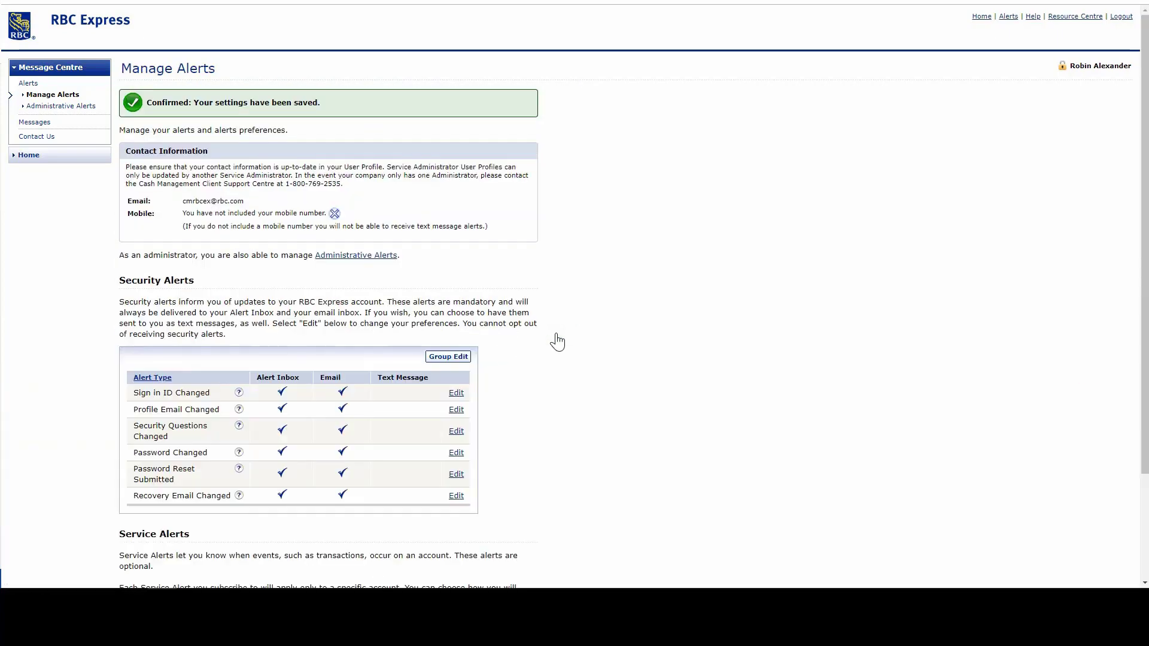
scroll(777, 359, down, 5)
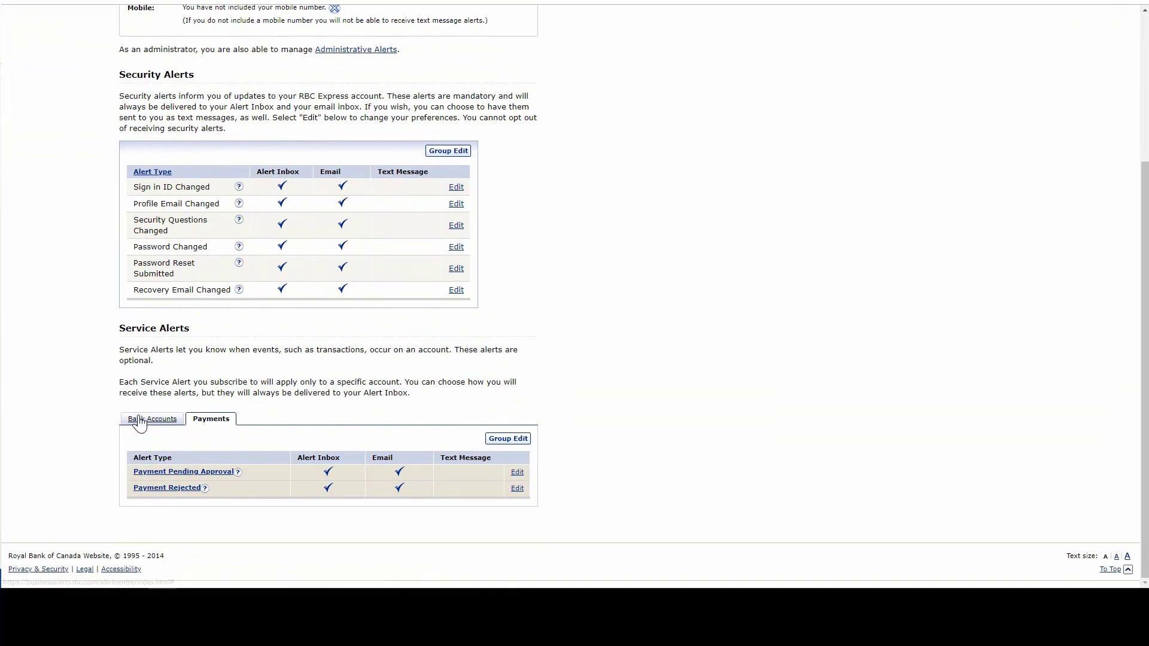
Save a 'Low Balance' alert under $1000 for CAD Operating and Payroll, with email delivery.
click(141, 421)
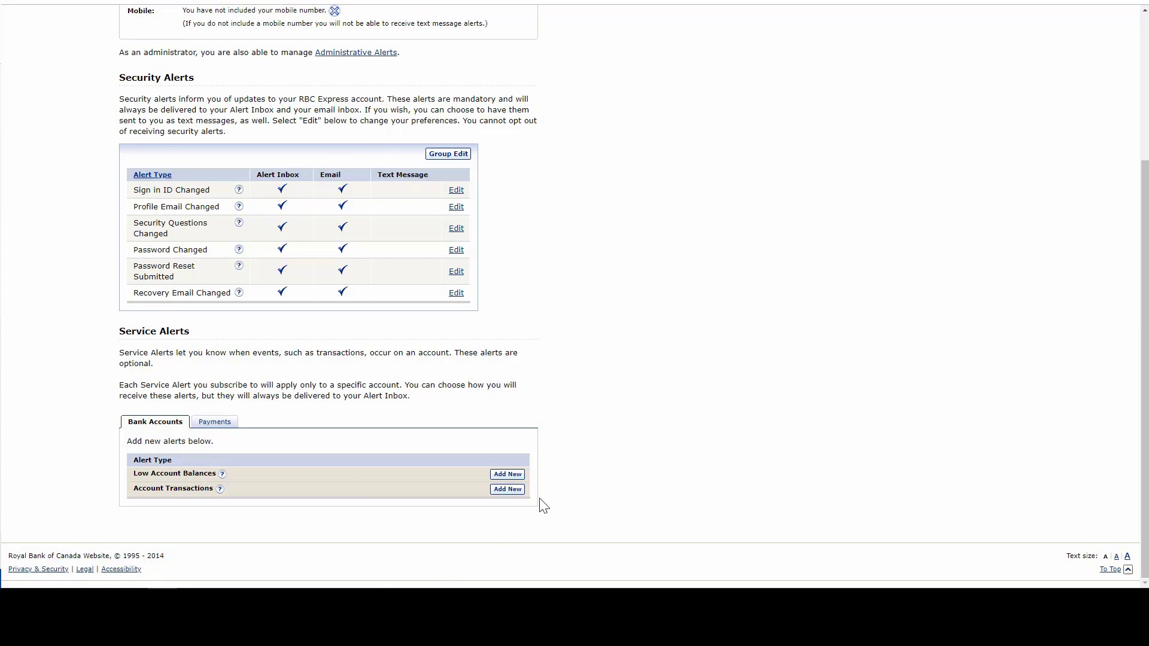
click(507, 475)
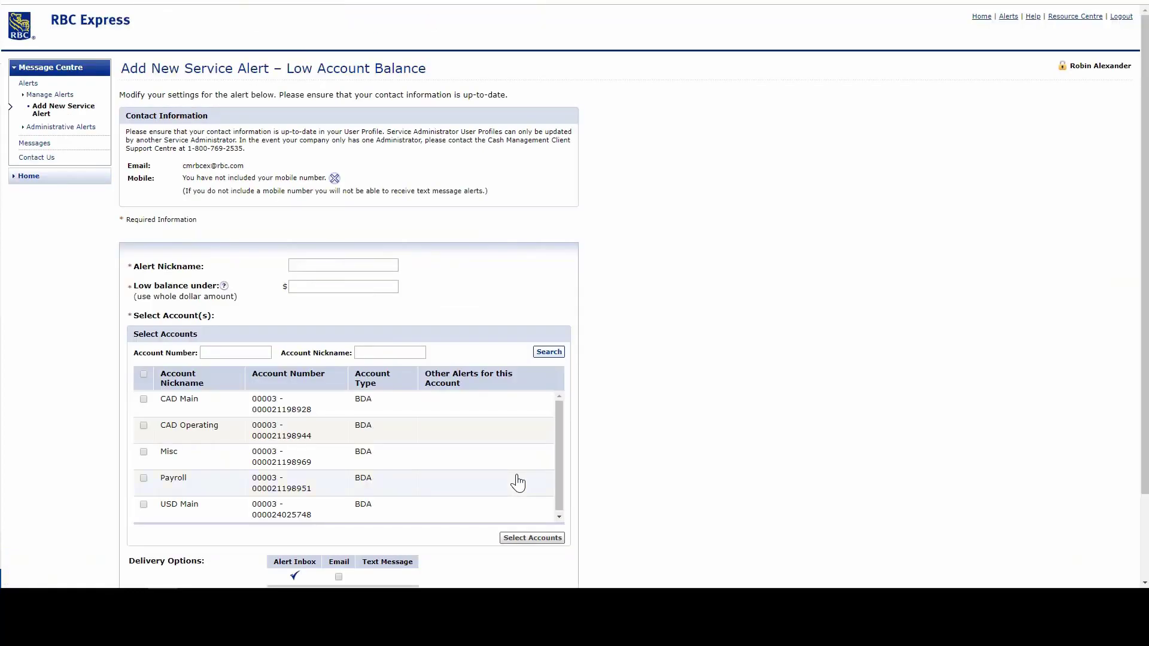
click(383, 262)
text(L)
text(ow Bala)
text(nce)
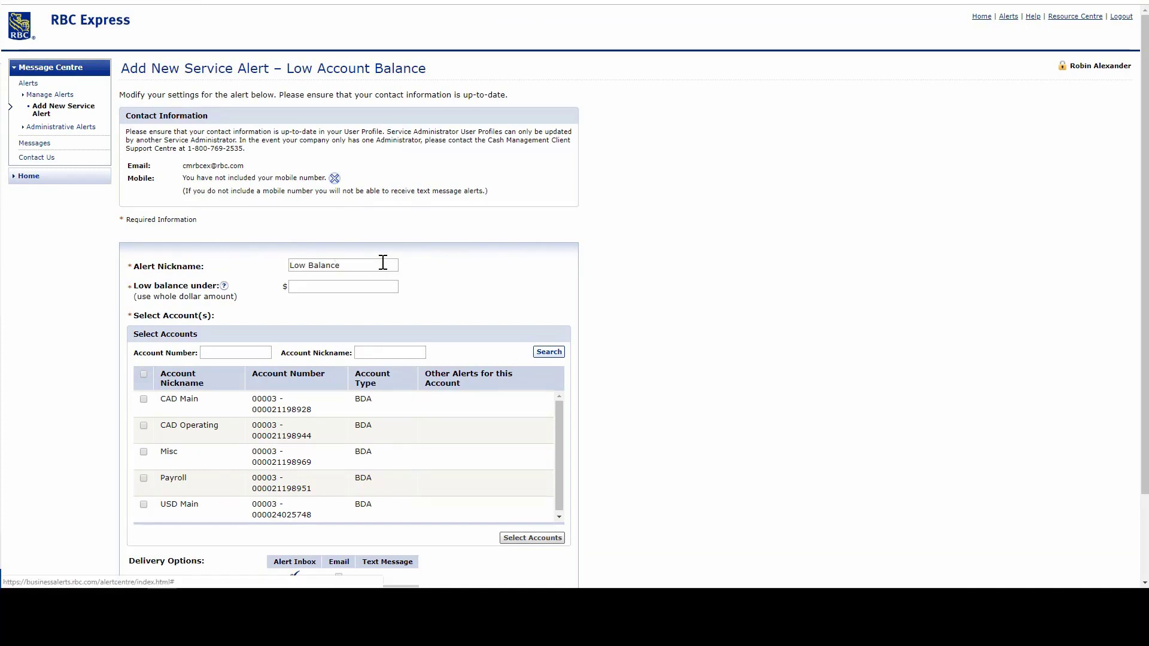
click(377, 289)
text(1)
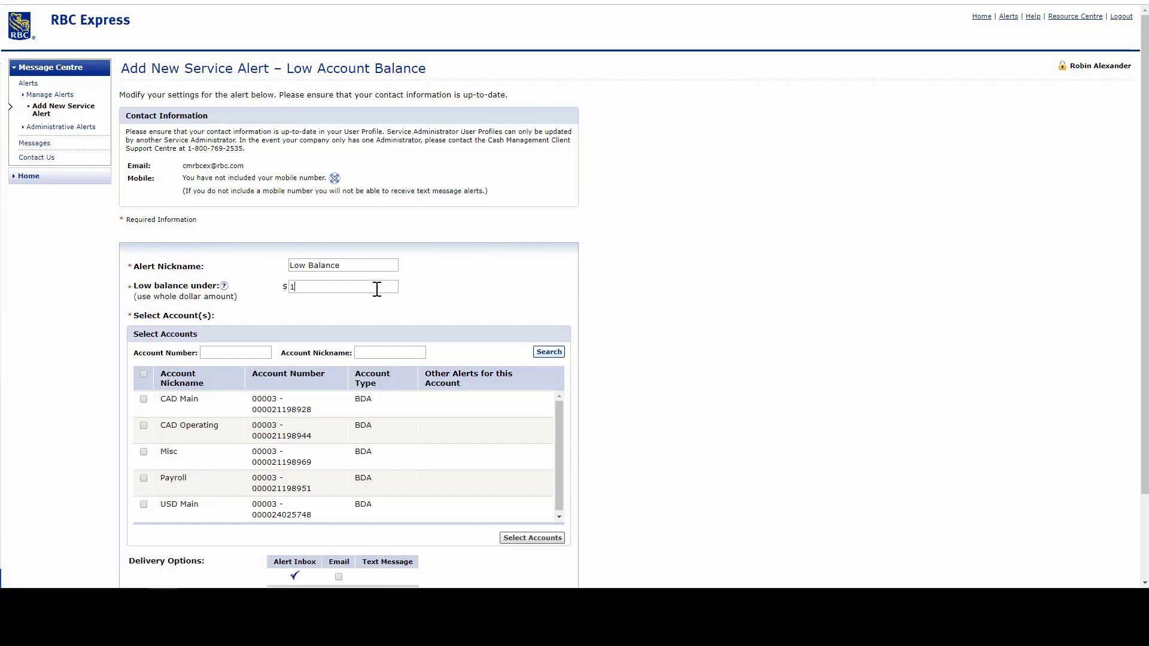
text(000)
click(143, 426)
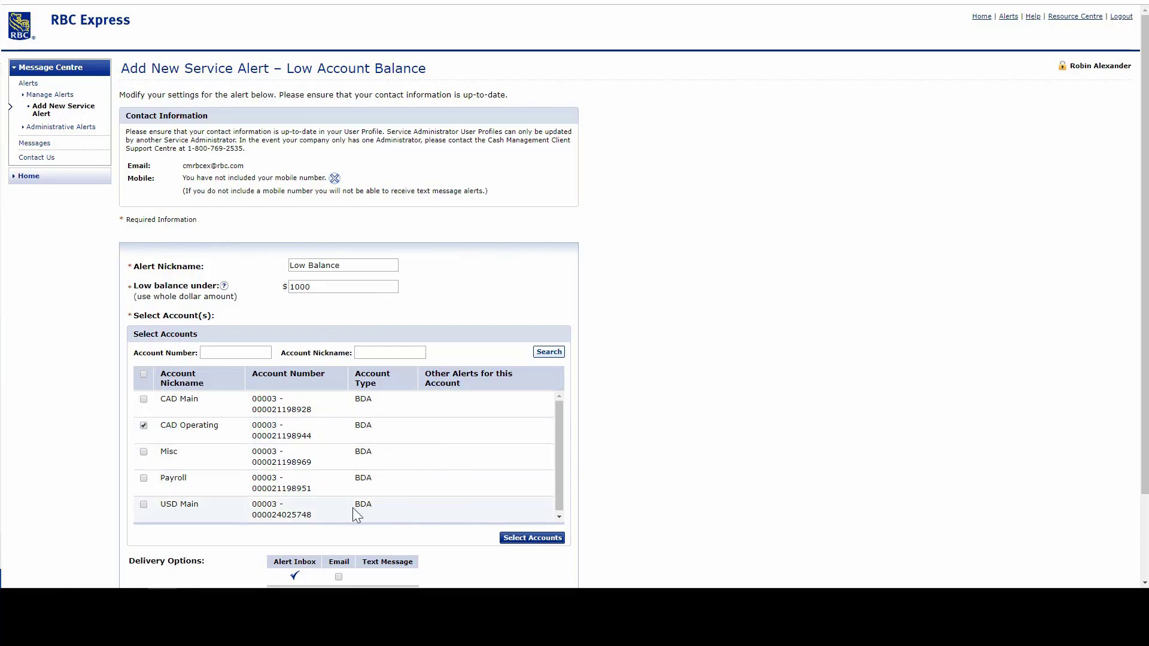
click(143, 478)
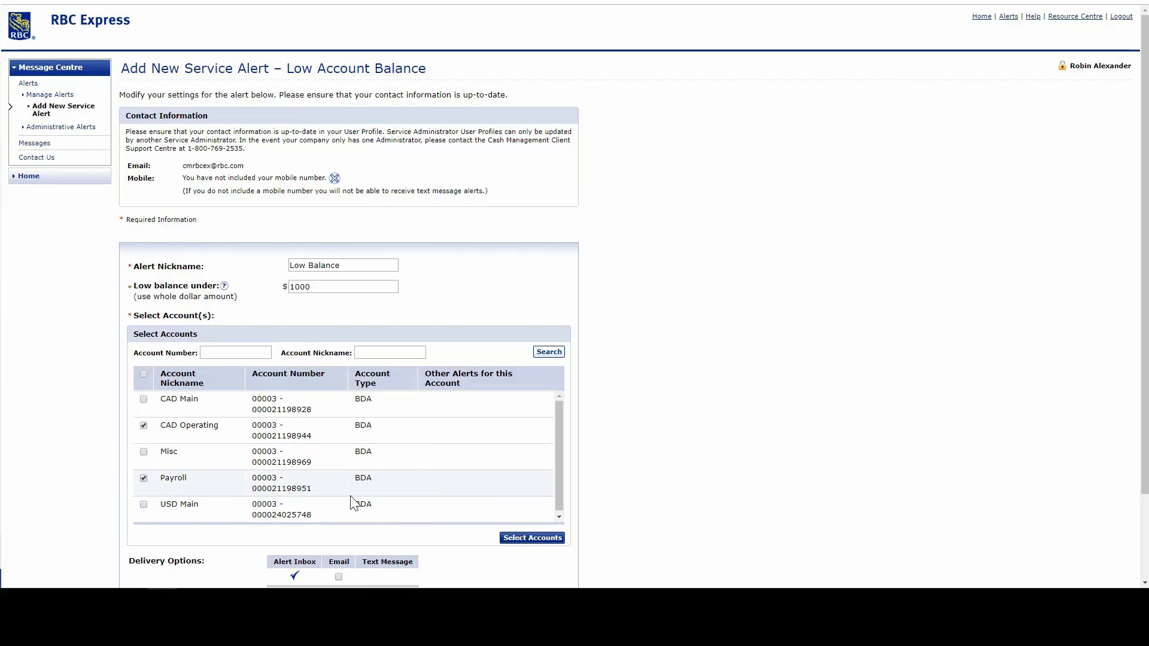
click(542, 539)
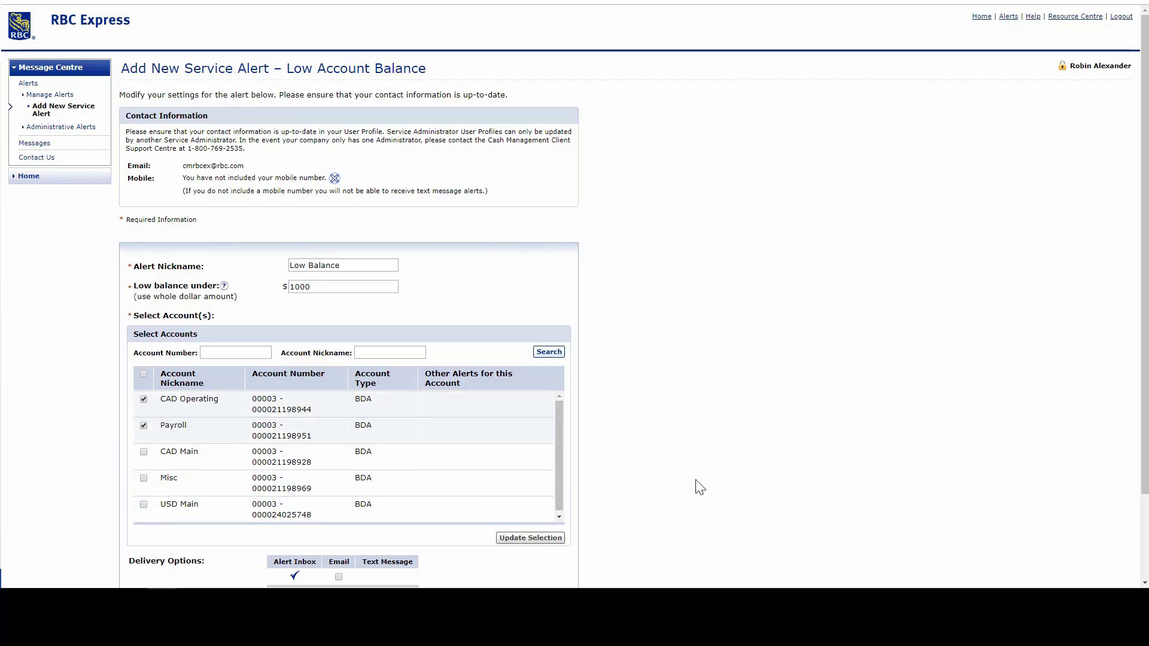
scroll(700, 487, down, 1)
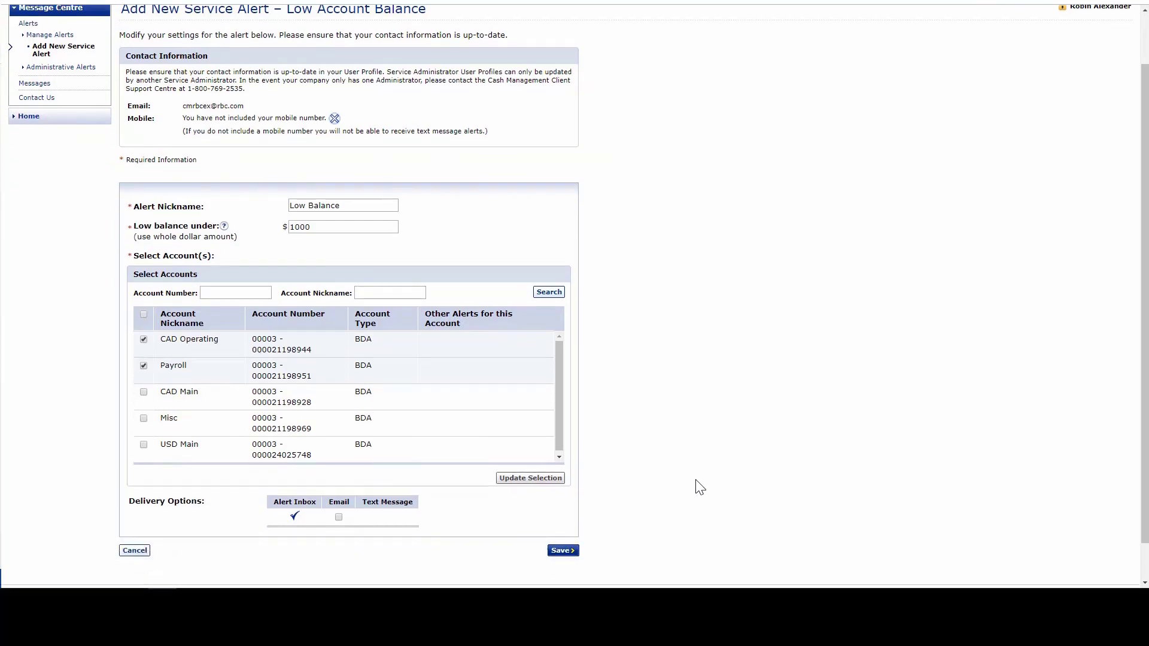
click(337, 518)
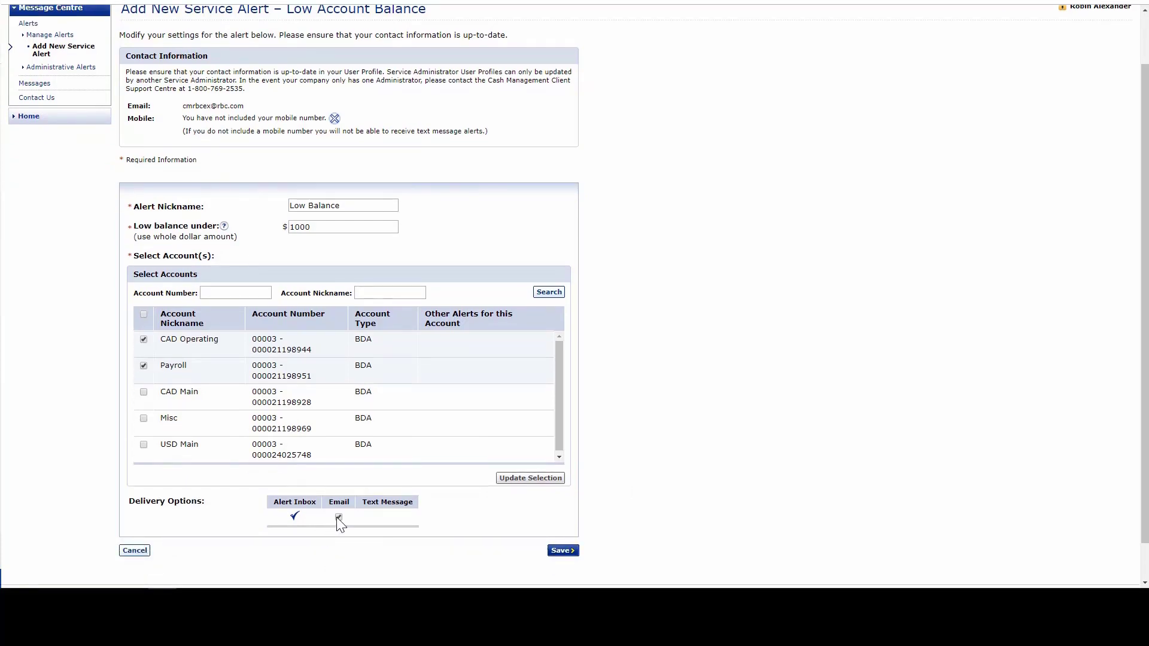
click(561, 552)
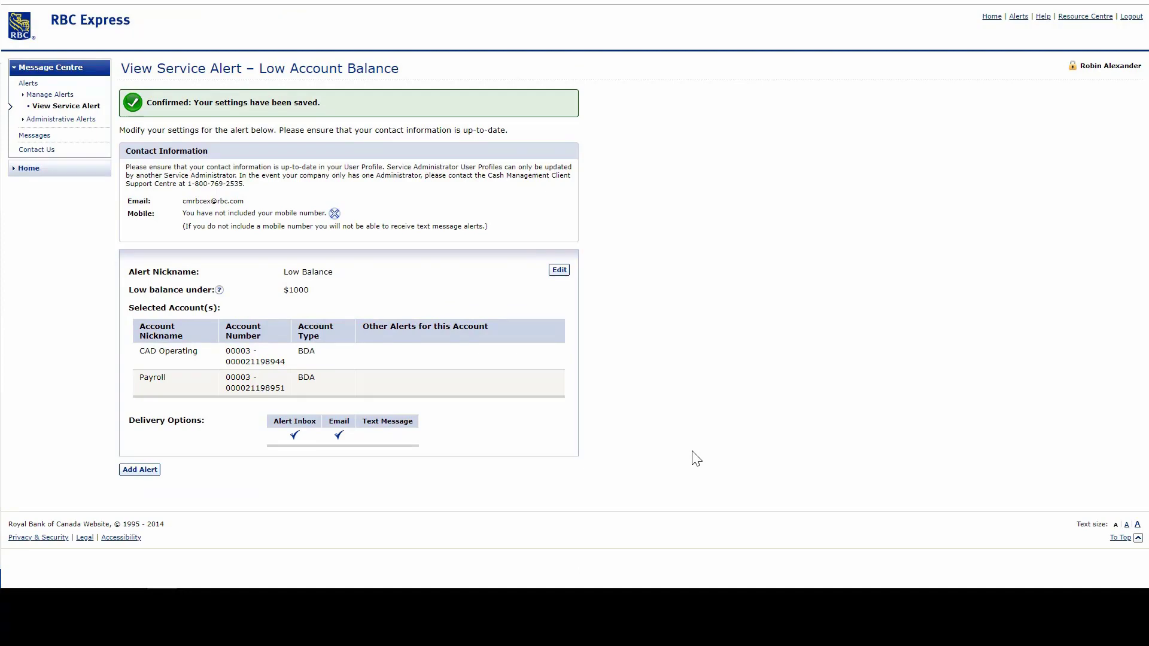
Return to Manage Alerts via the sidebar.
click(52, 95)
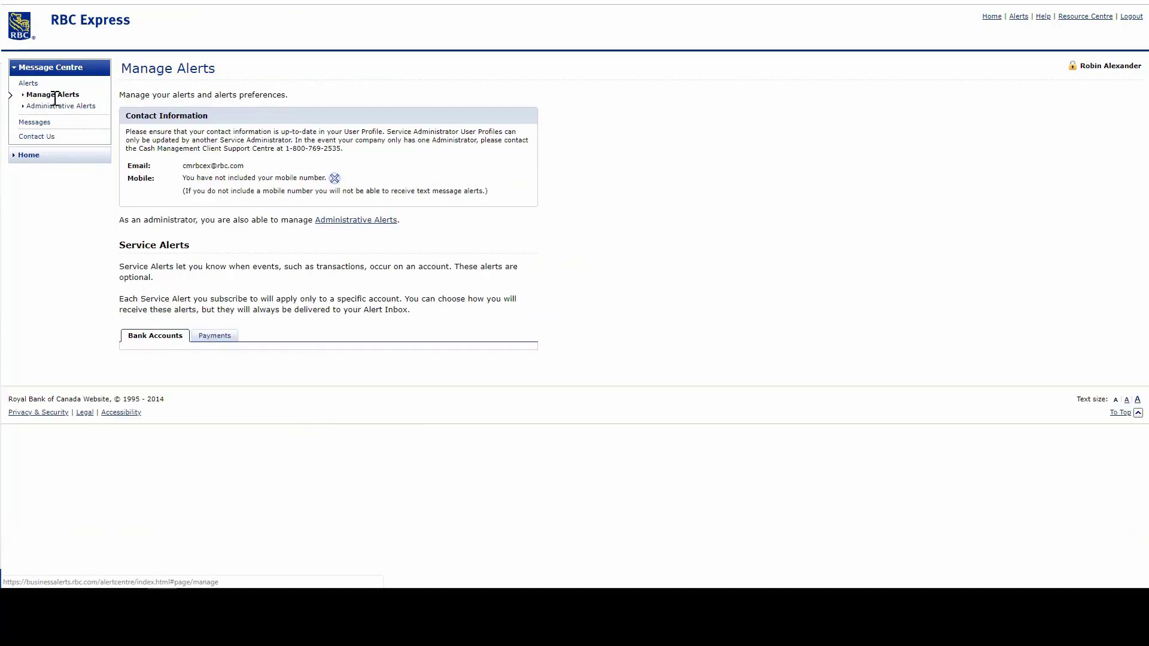
scroll(719, 418, down, 2)
scroll(718, 418, down, 2)
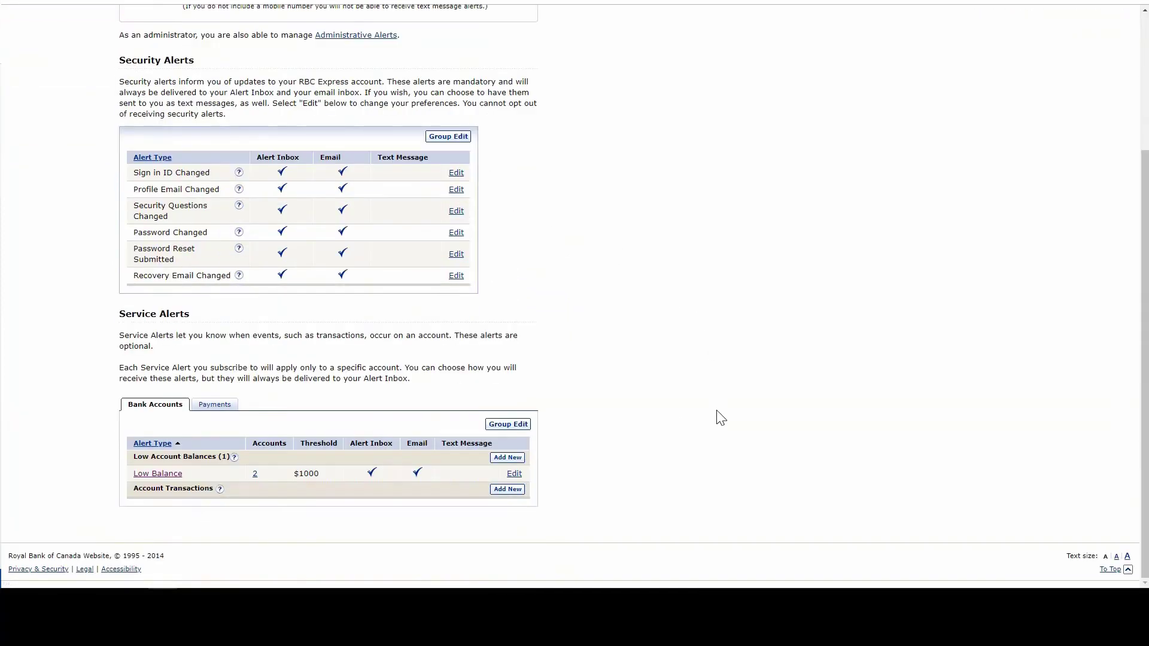
Fill in a 'Large debit' alert: Debit over $1000, CAD Operating and Payroll, email delivery.
click(507, 490)
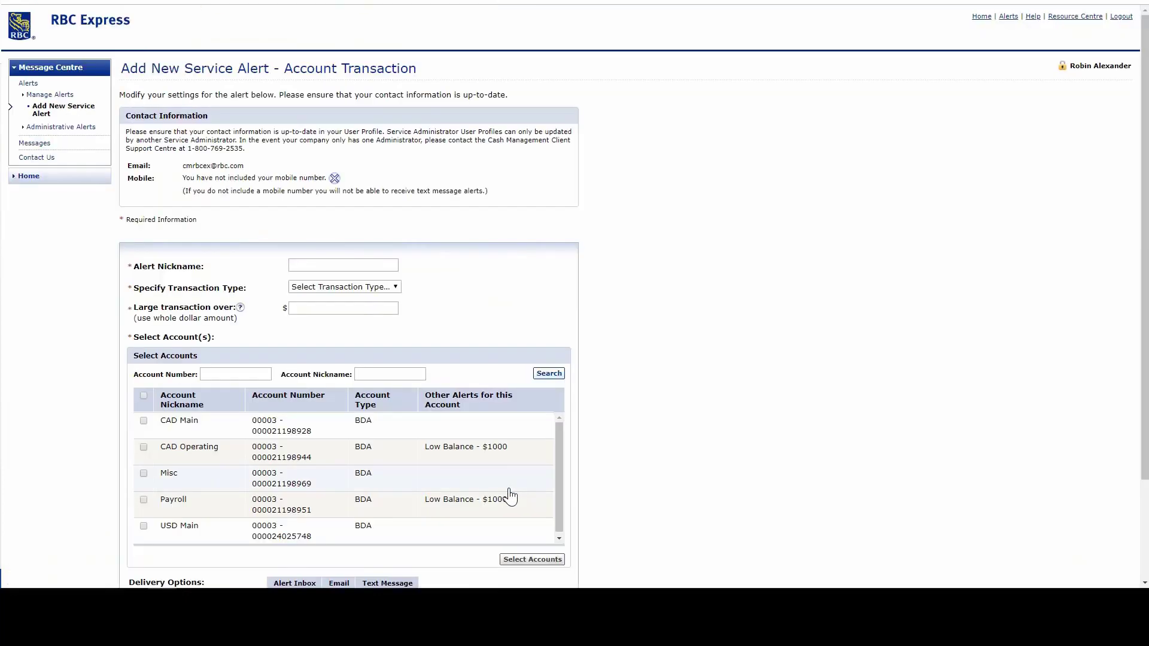
click(355, 262)
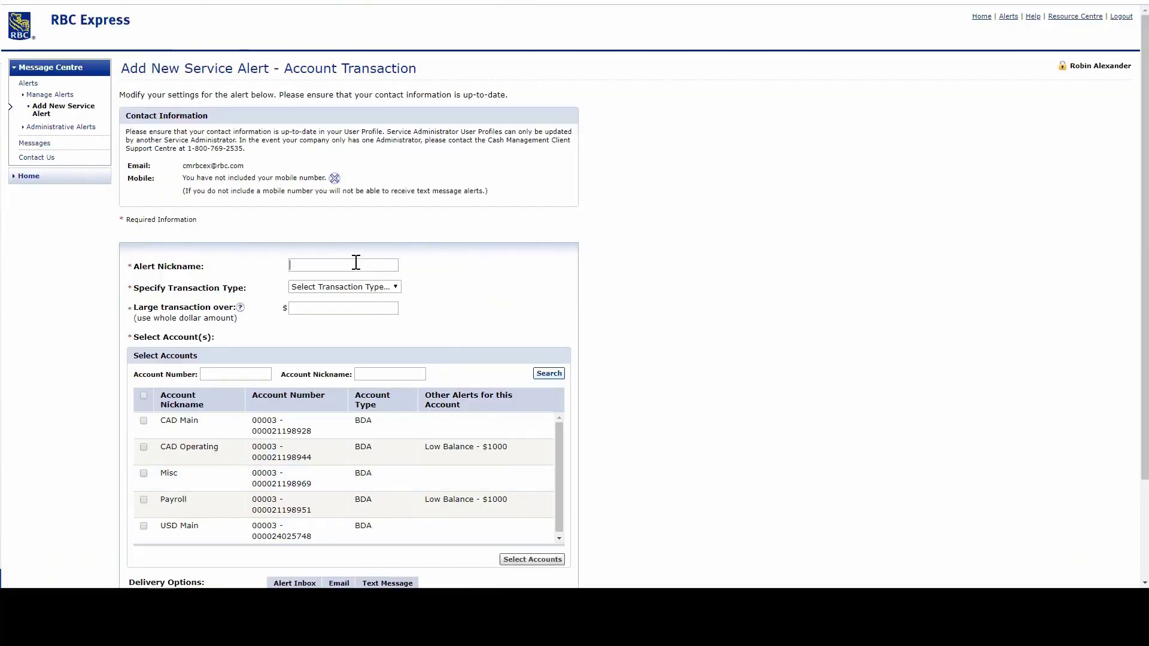
text(Large)
text( debit)
click(368, 286)
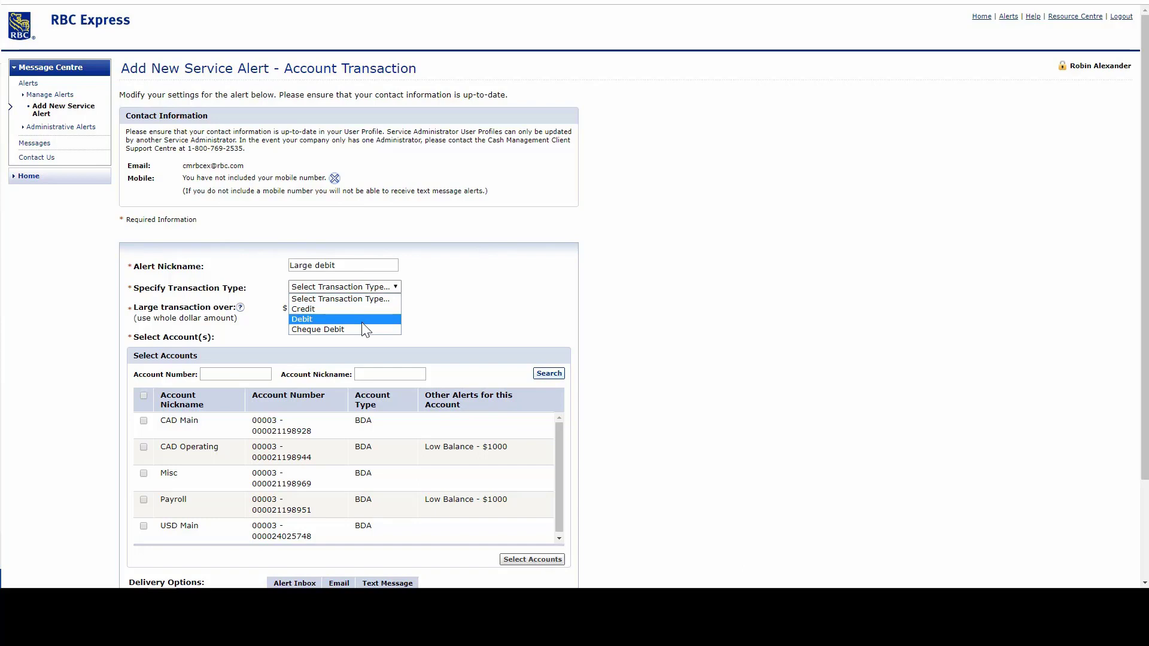
click(362, 322)
click(353, 307)
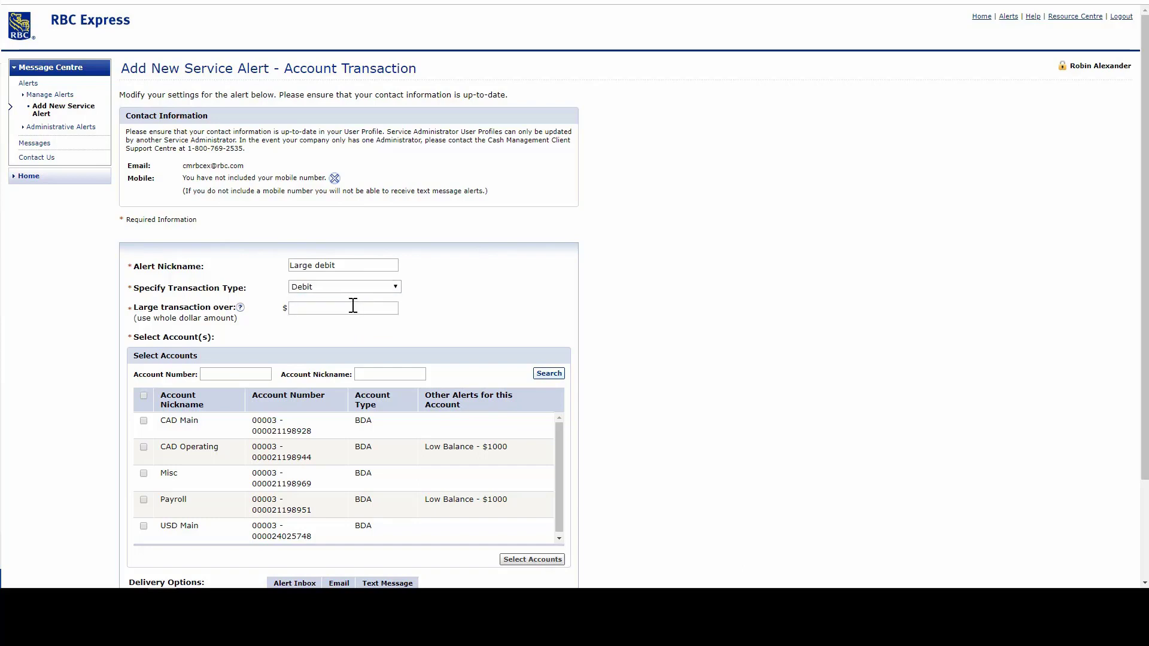
text(1000)
click(144, 448)
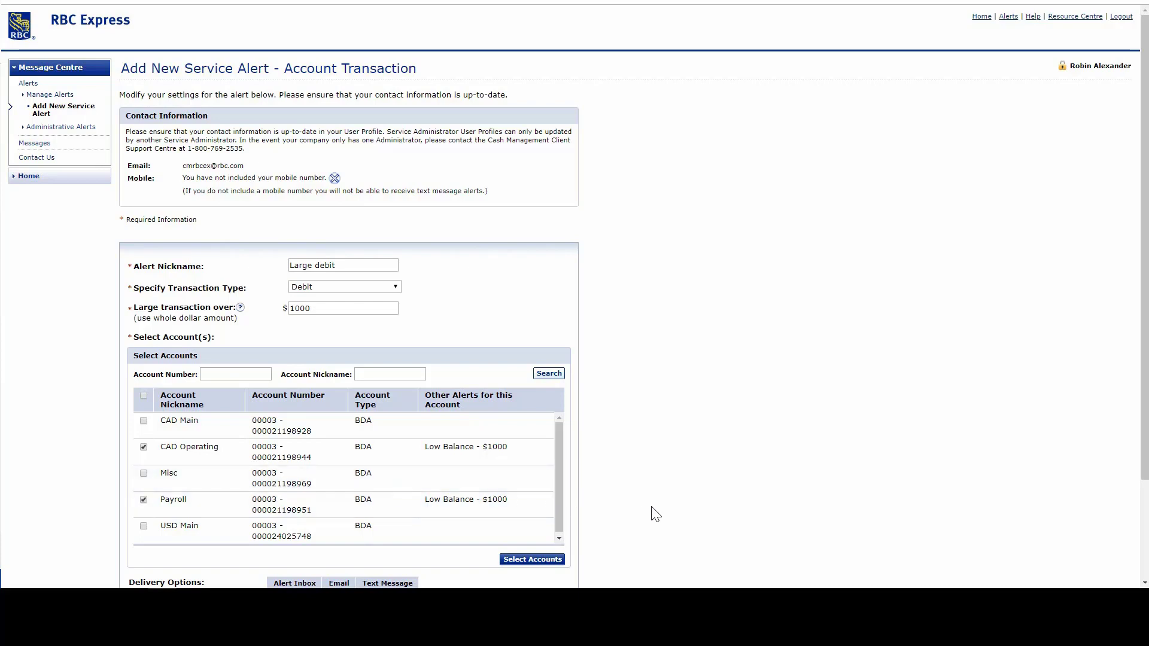
scroll(656, 515, down, 2)
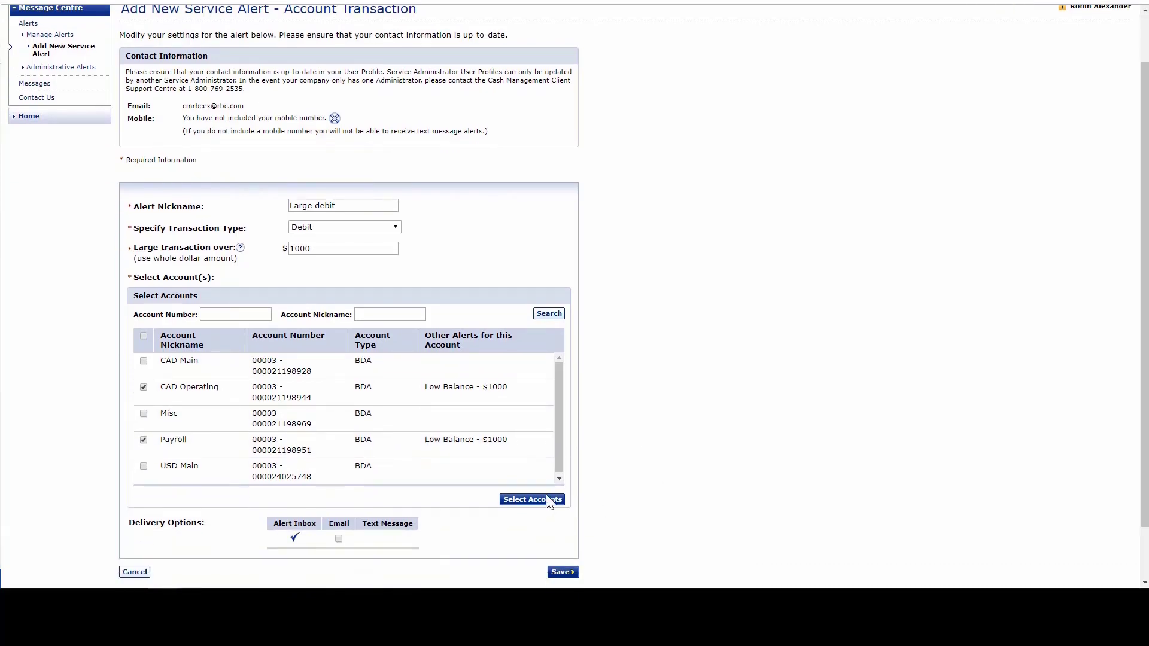
click(543, 503)
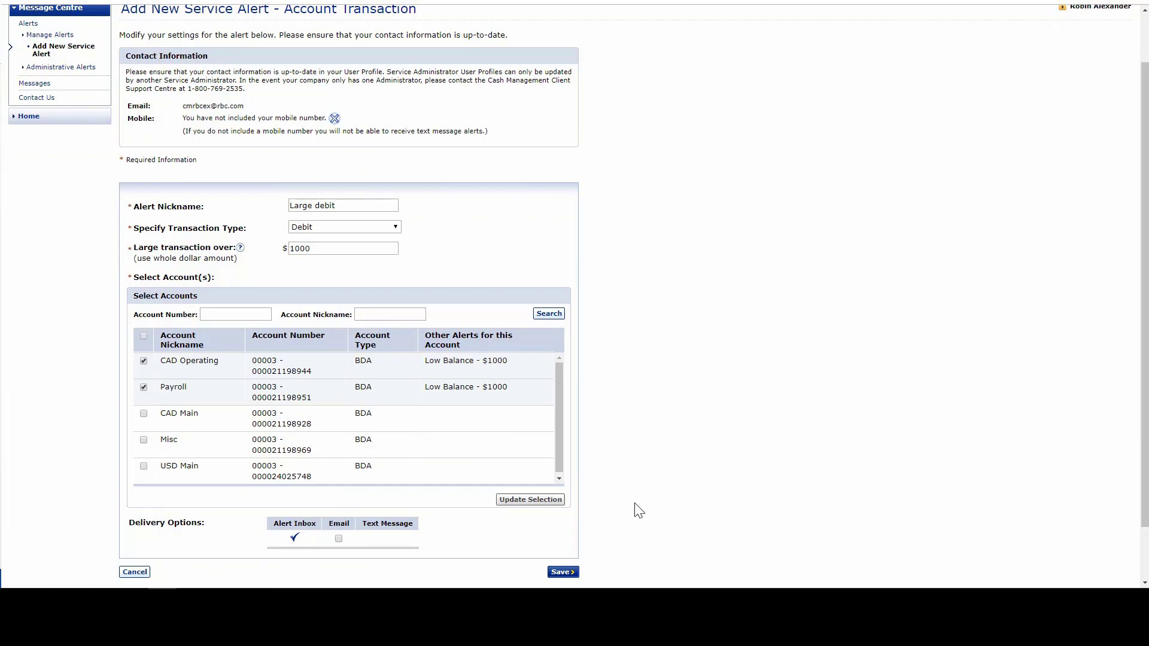
click(340, 540)
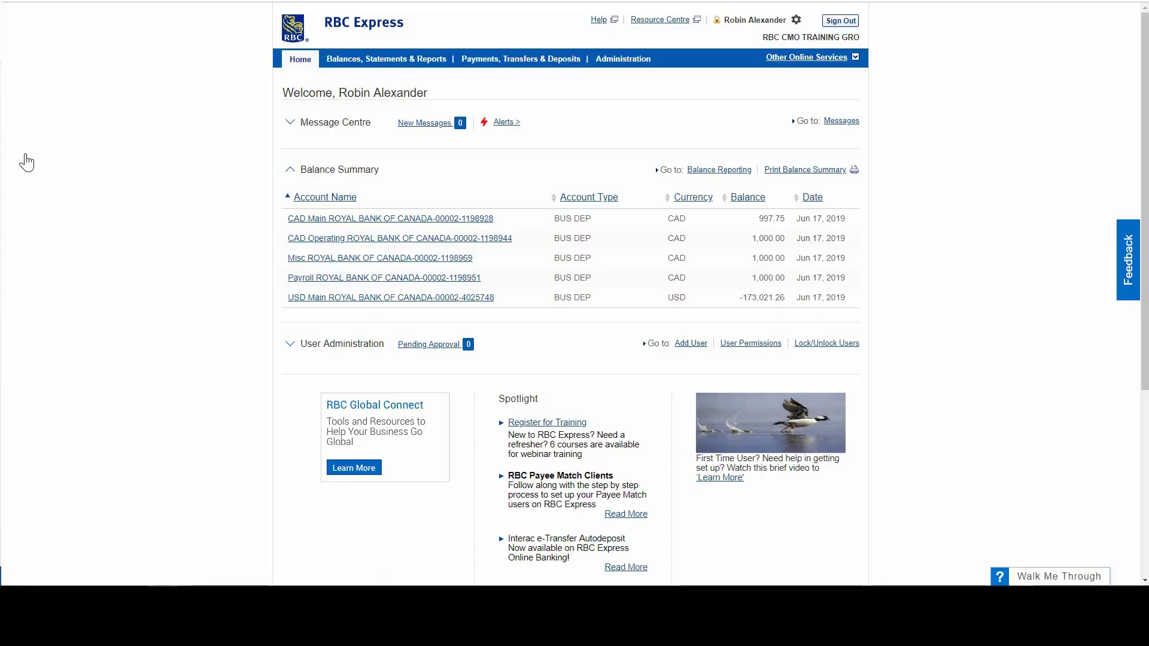
Open the Administration tab's menu again from the home page.
click(638, 68)
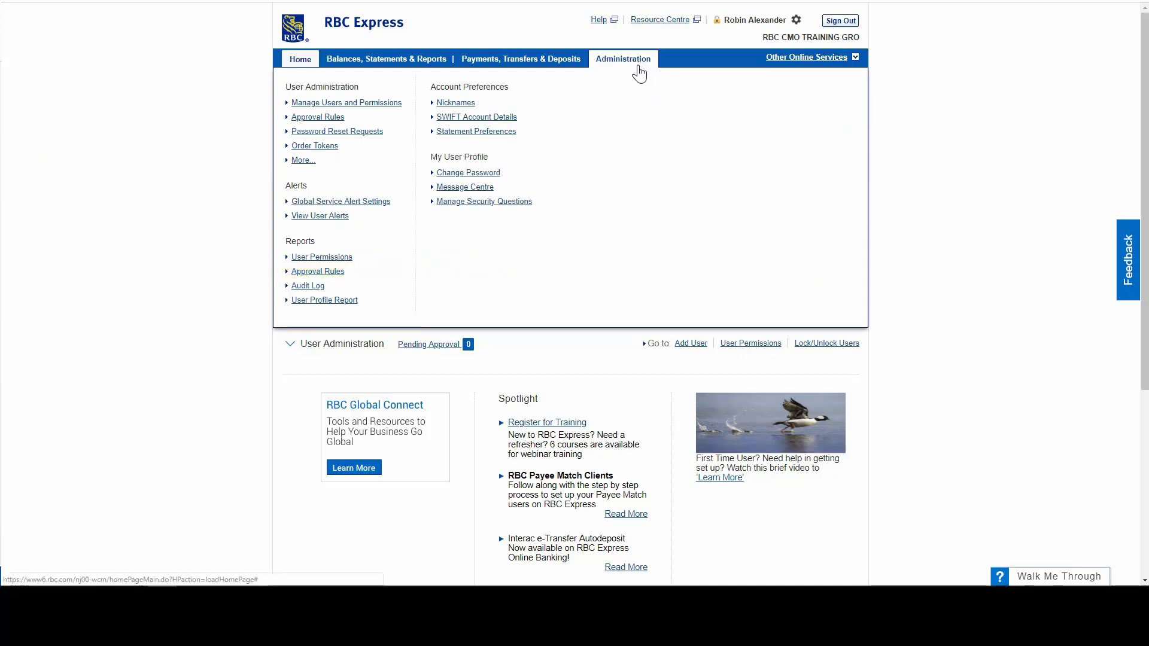
Open the Audit Log report and expand its Service dropdown.
click(309, 286)
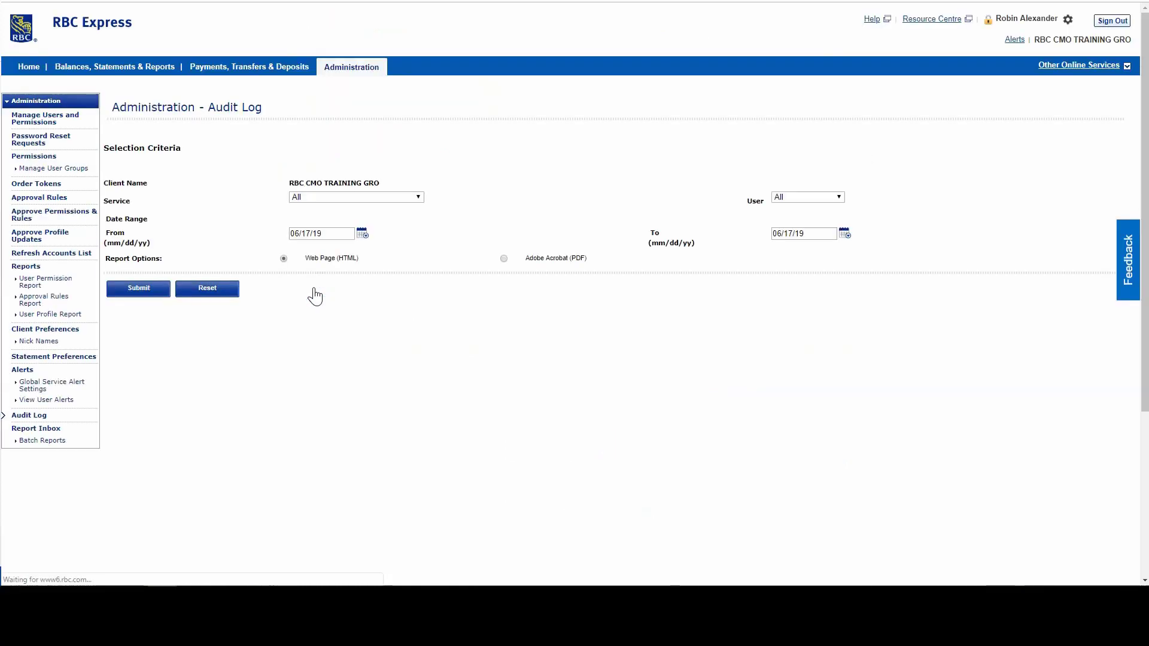
click(417, 198)
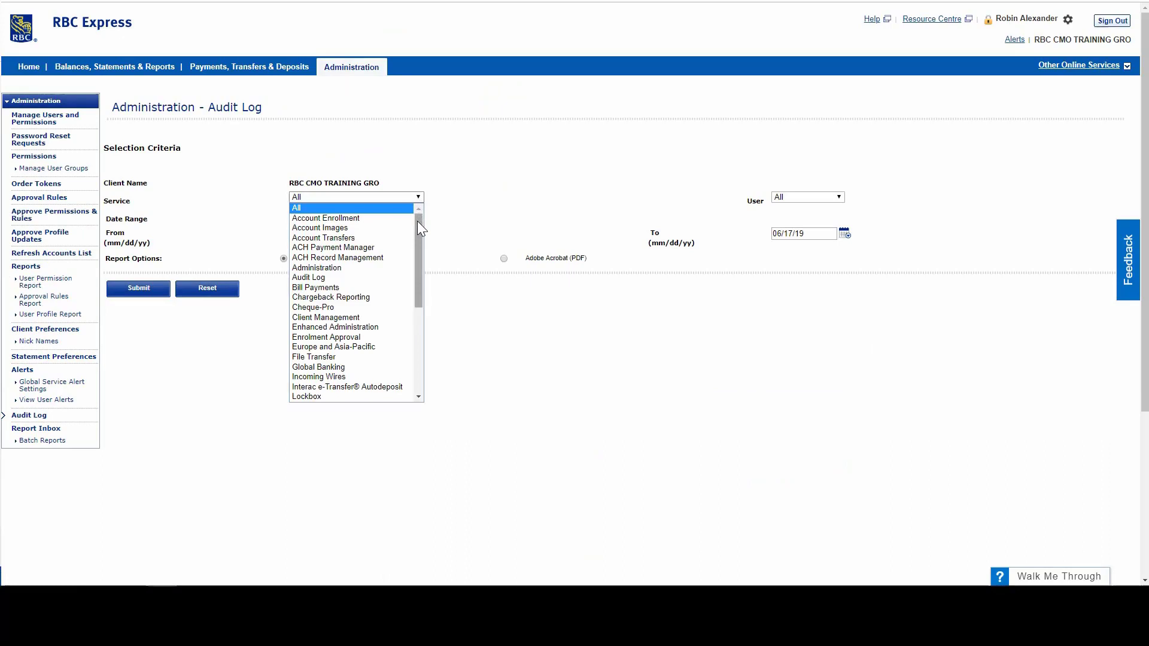
drag(418, 222, 418, 221)
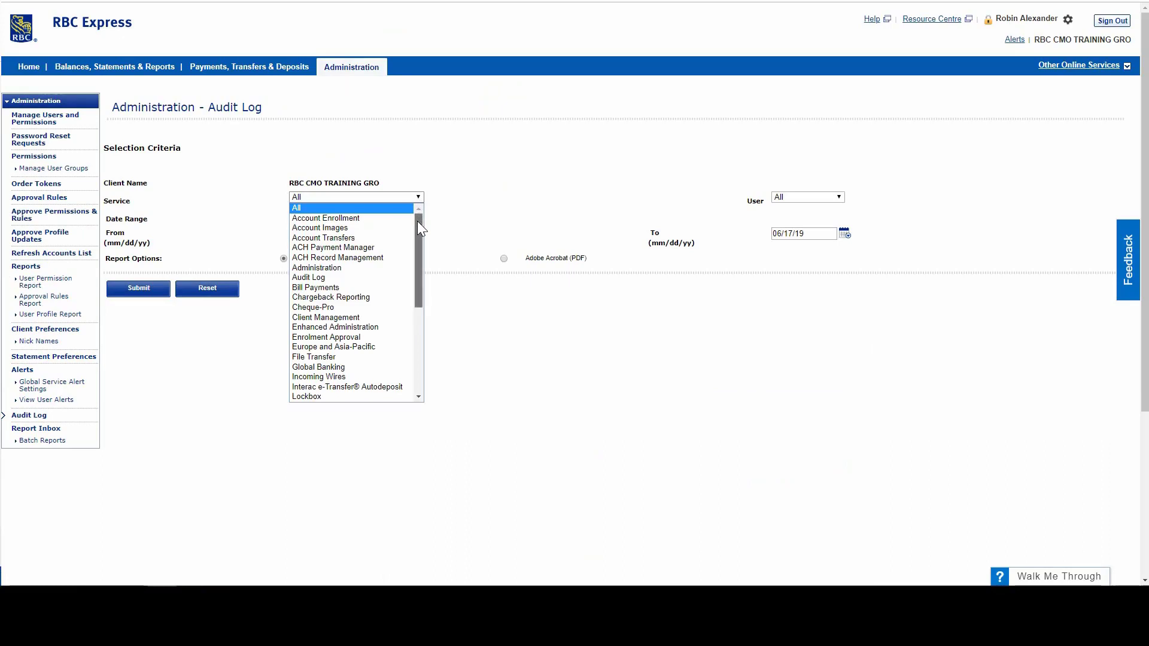